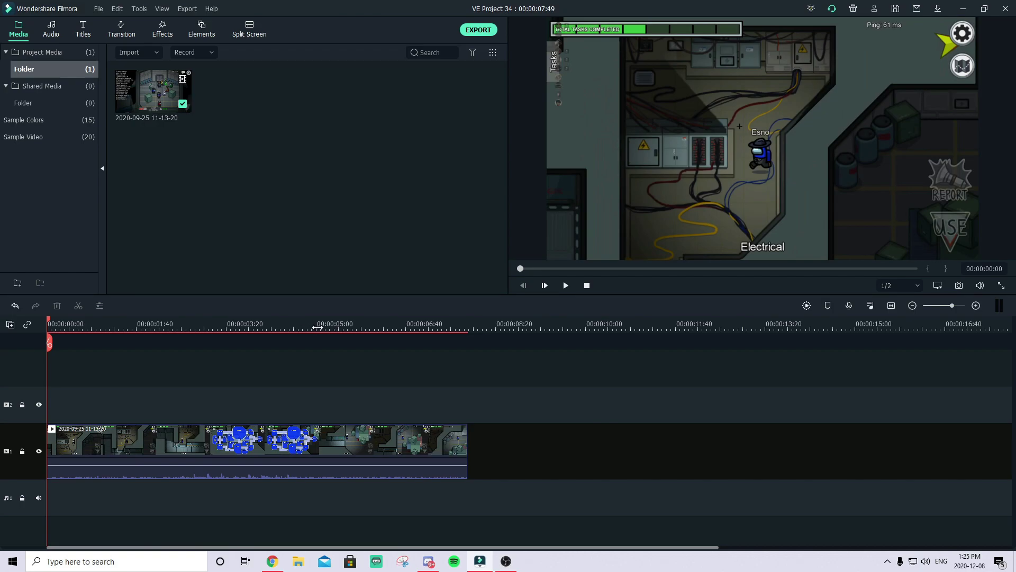
Preview the space-themed gameplay clip on the timeline and enable motion tracking on it.
mouse_move(318, 327)
left_mouse_down()
mouse_move(411, 332)
mouse_move(315, 330)
left_mouse_up()
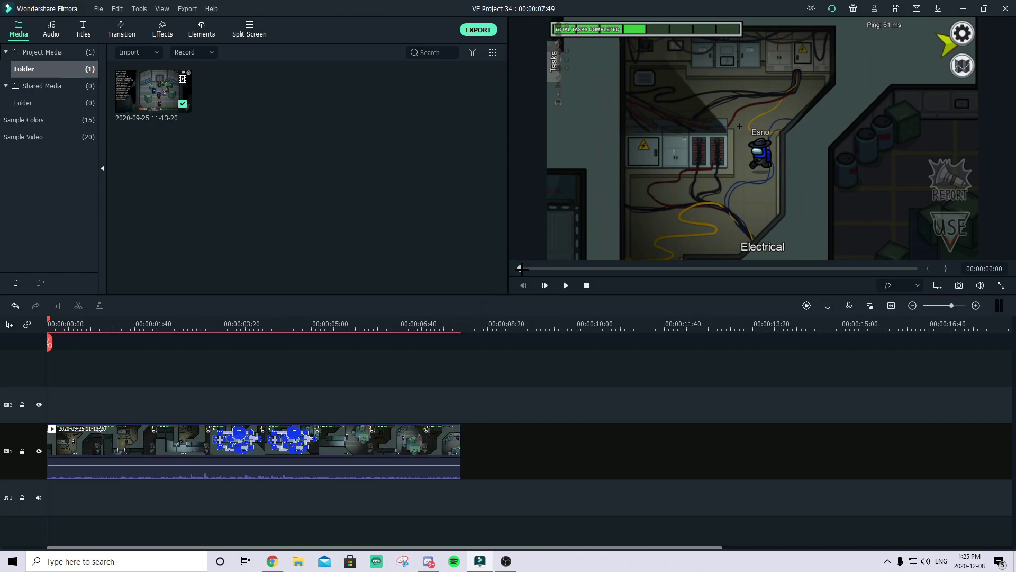
left_click_drag(521, 269, 889, 289)
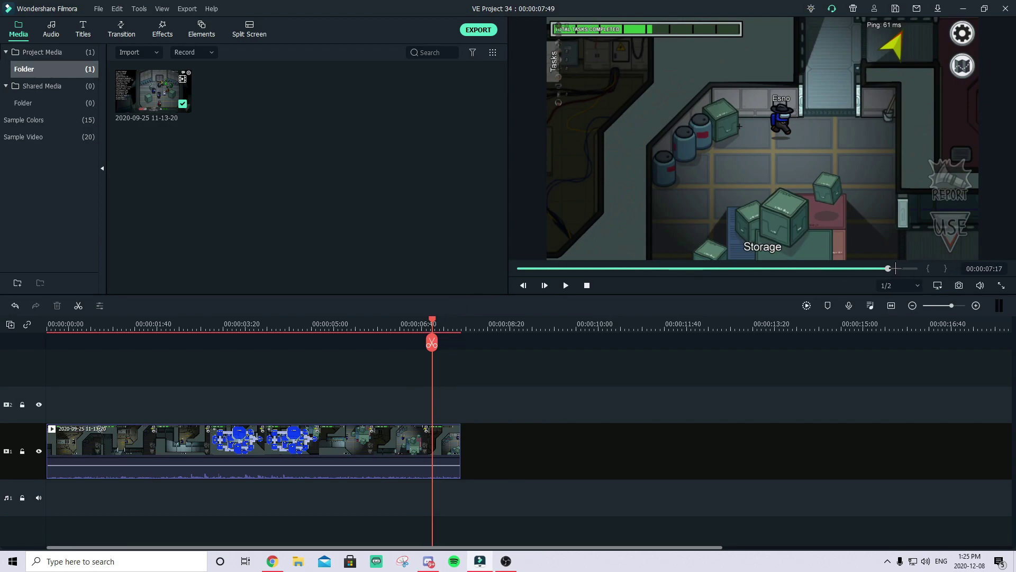
left_click_drag(888, 268, 521, 270)
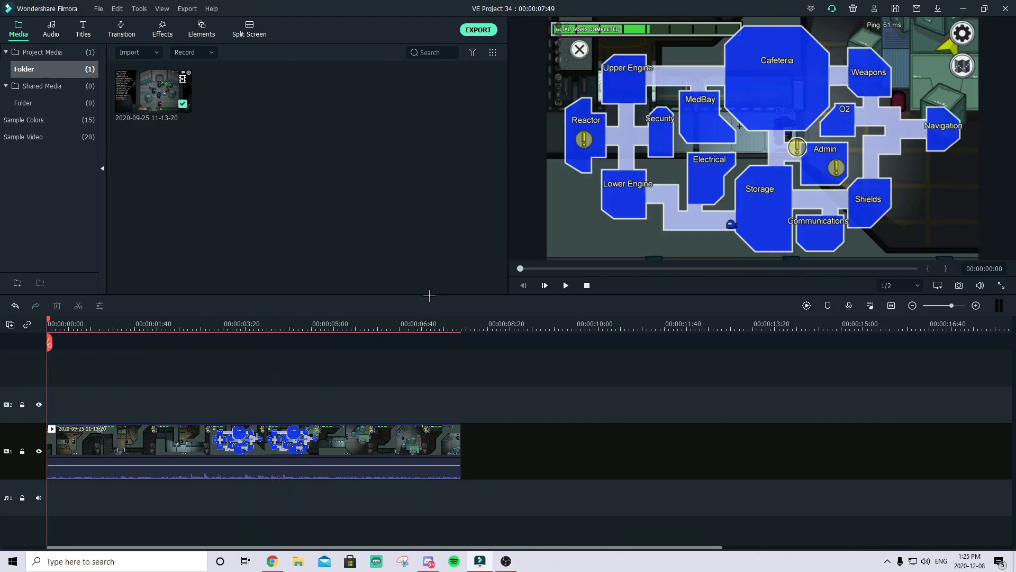
left_click(234, 441)
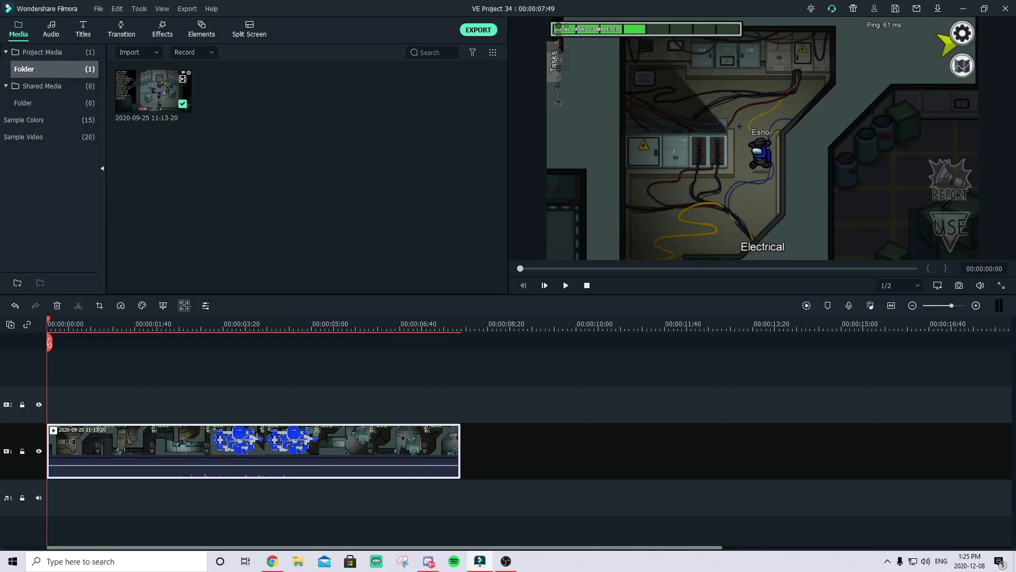
left_click(185, 306)
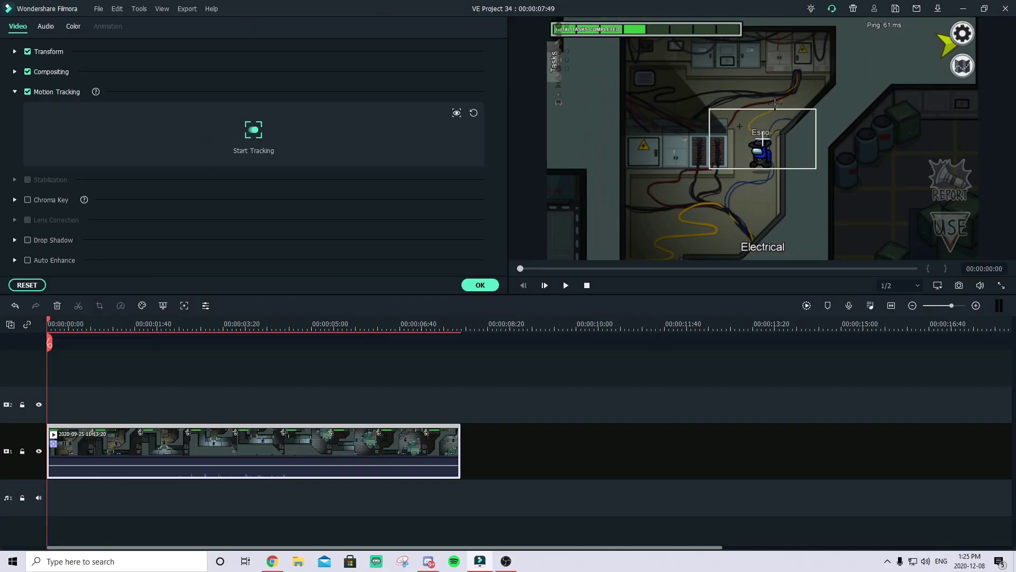
Fit the motion tracking frame tightly around the blue character at 00:00:00:19.
left_click_drag(790, 149, 785, 170)
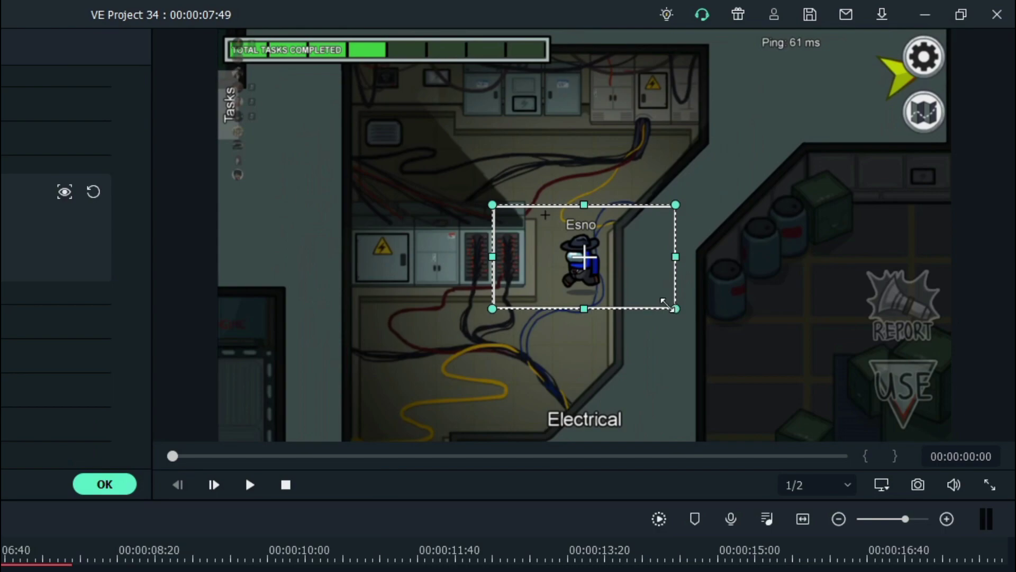
left_click_drag(621, 287, 617, 285)
left_click_drag(660, 256, 614, 257)
left_click_drag(604, 257, 604, 252)
left_click_drag(584, 290, 585, 292)
left_click_drag(536, 259, 551, 260)
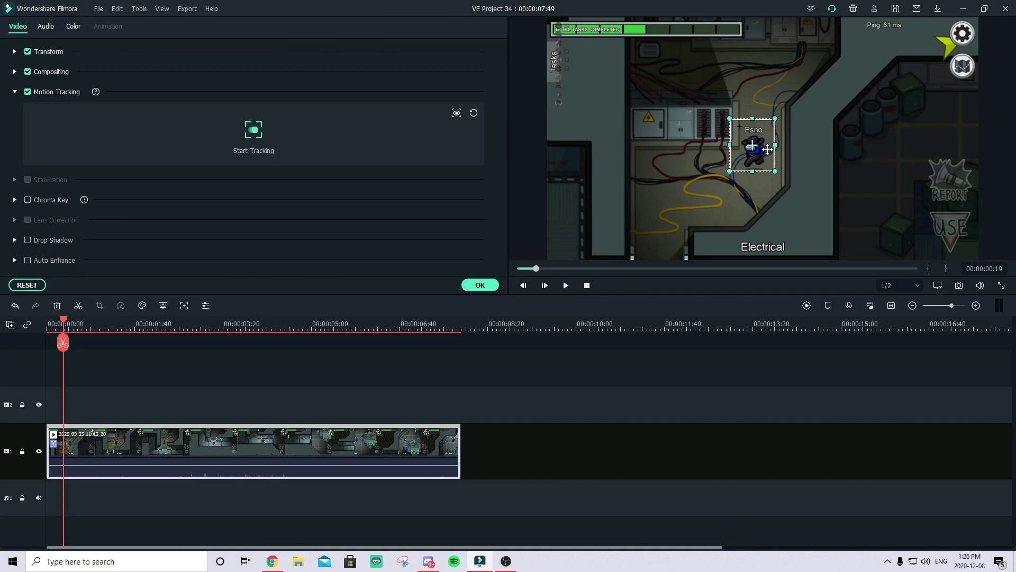
left_click_drag(768, 149, 769, 150)
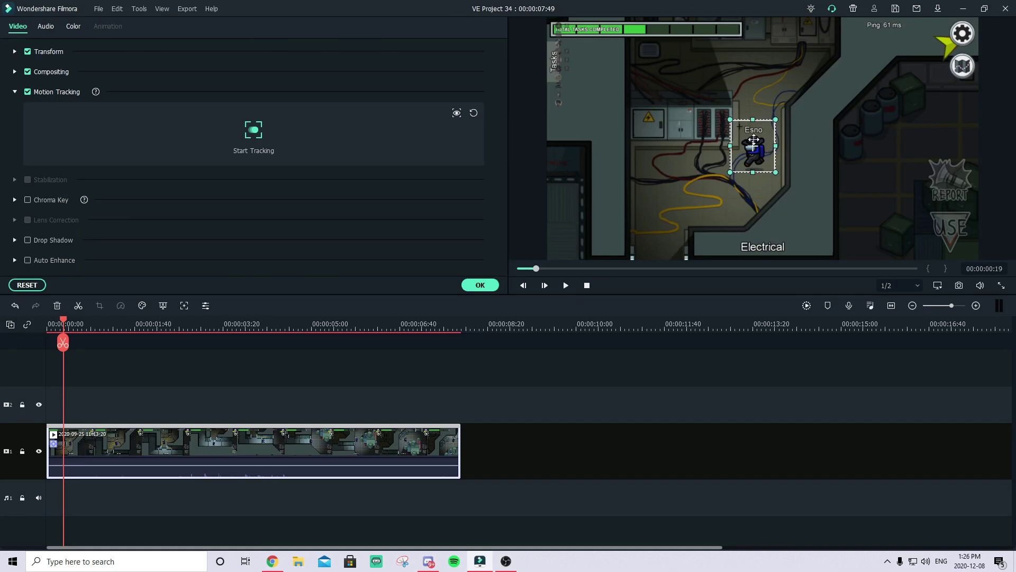
left_click_drag(732, 121, 765, 154)
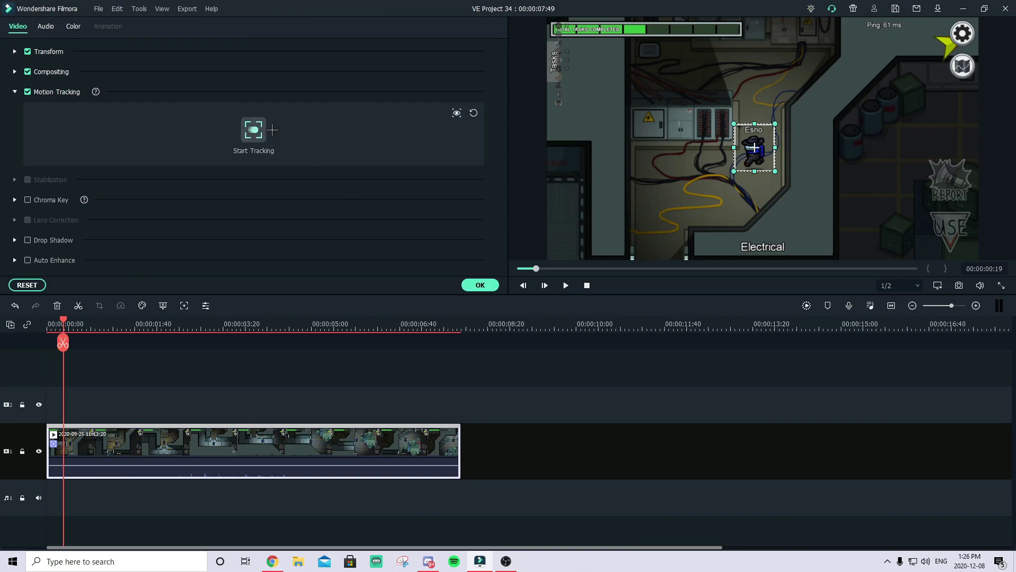
Run the motion tracking, apply it to the clip, and play the clip to check the tracked frame.
left_click(253, 130)
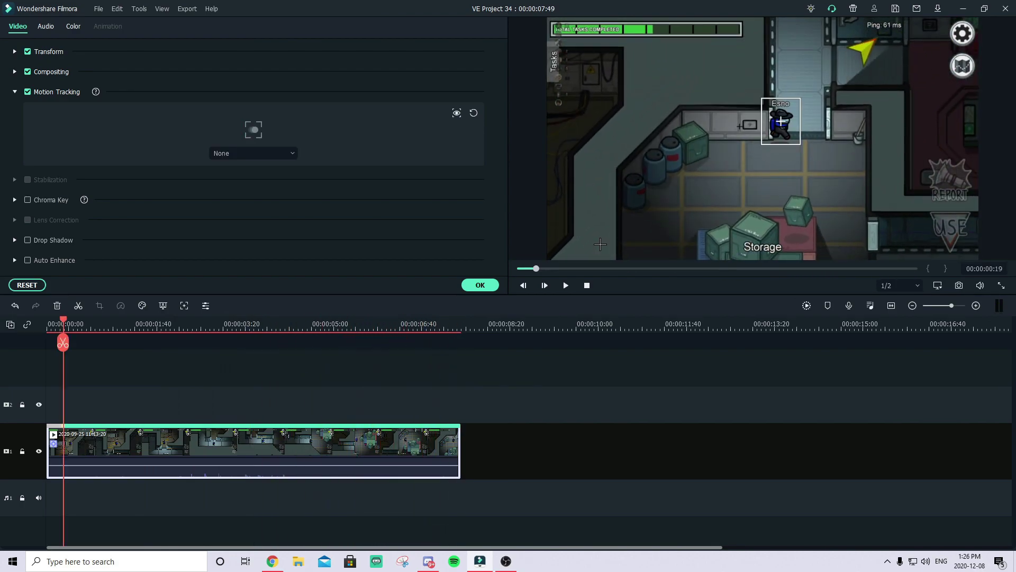
left_click(481, 284)
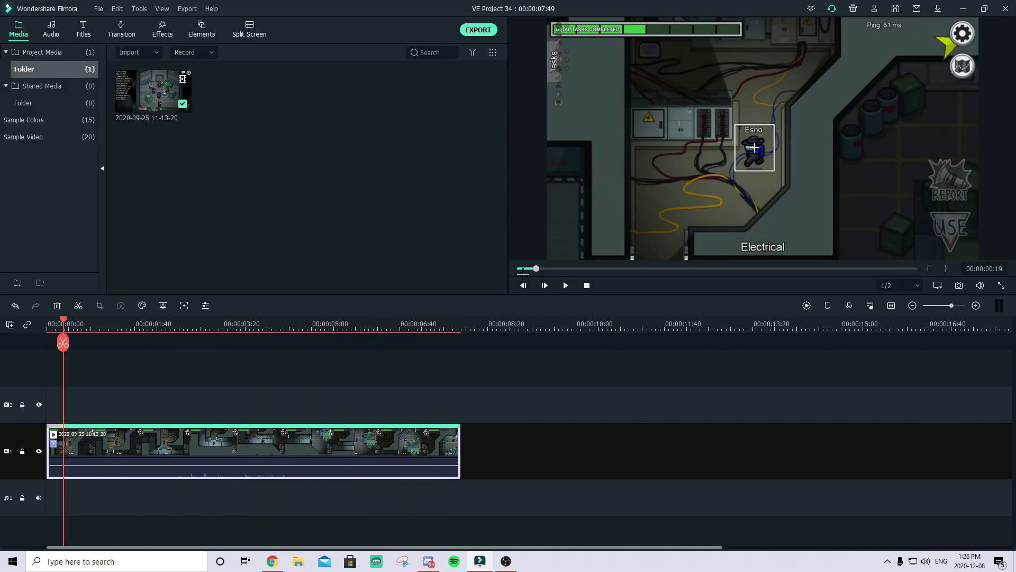
key("space")
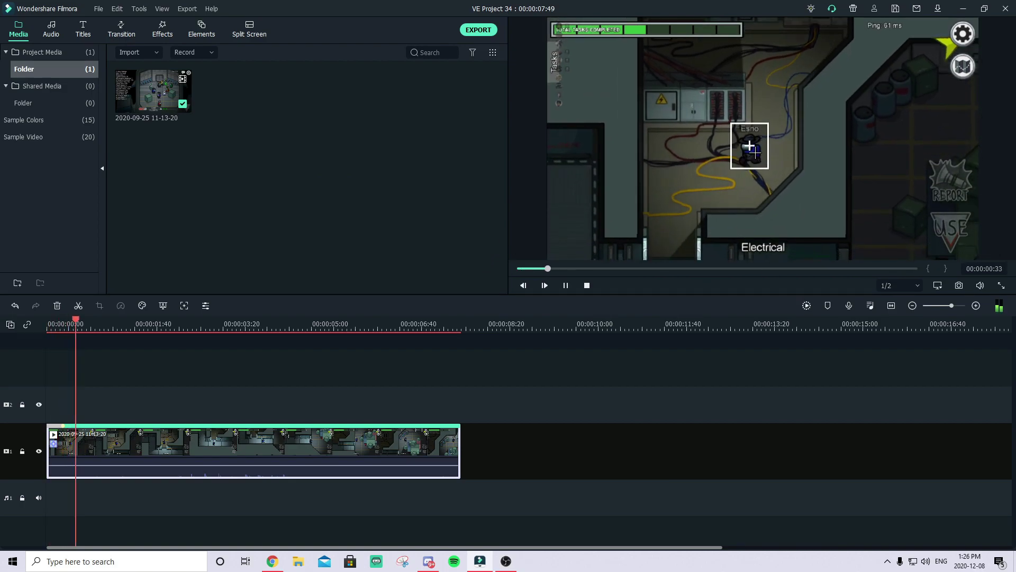
key("space")
left_click(587, 286)
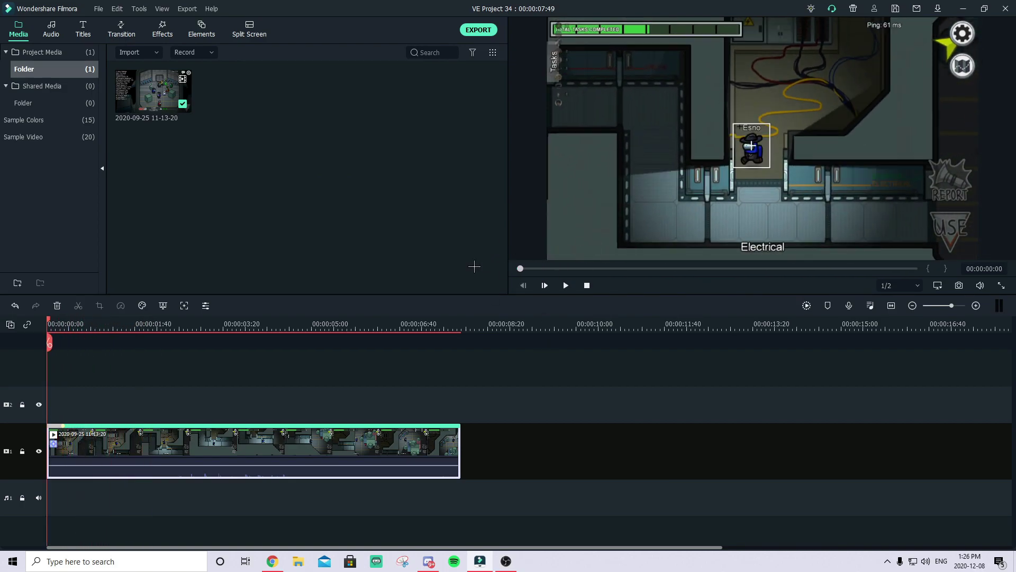
Add the Default Title on the track above the gameplay clip and extend it to the clip's full length.
left_click(84, 29)
left_click_drag(189, 324, 138, 391)
left_click_drag(312, 411, 459, 441)
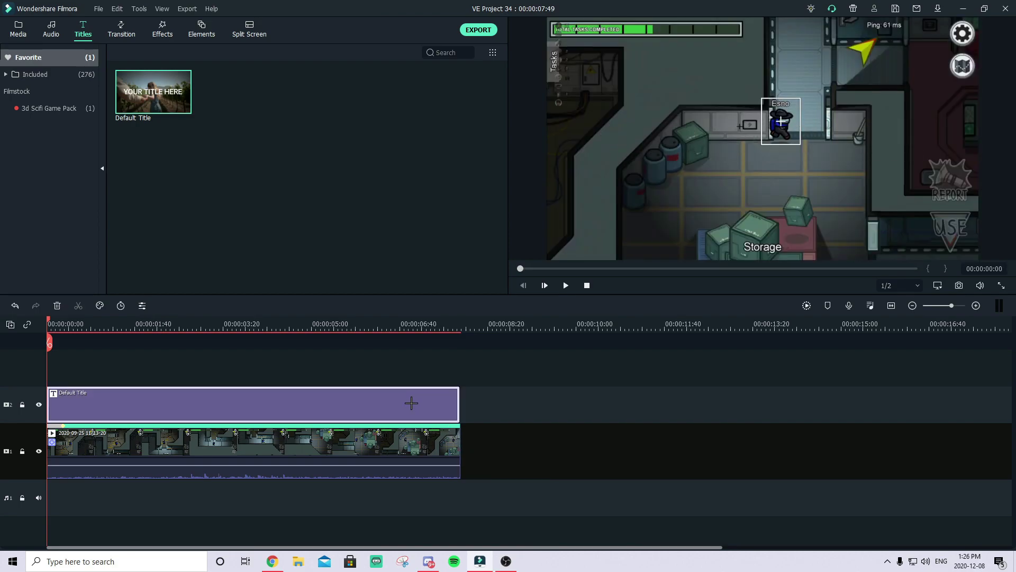
Apply Text style 2 to the title and replace its text with "Blue Boy" in blue.
double_click(411, 402)
left_click_drag(302, 111, 58, 56)
left_click(137, 98)
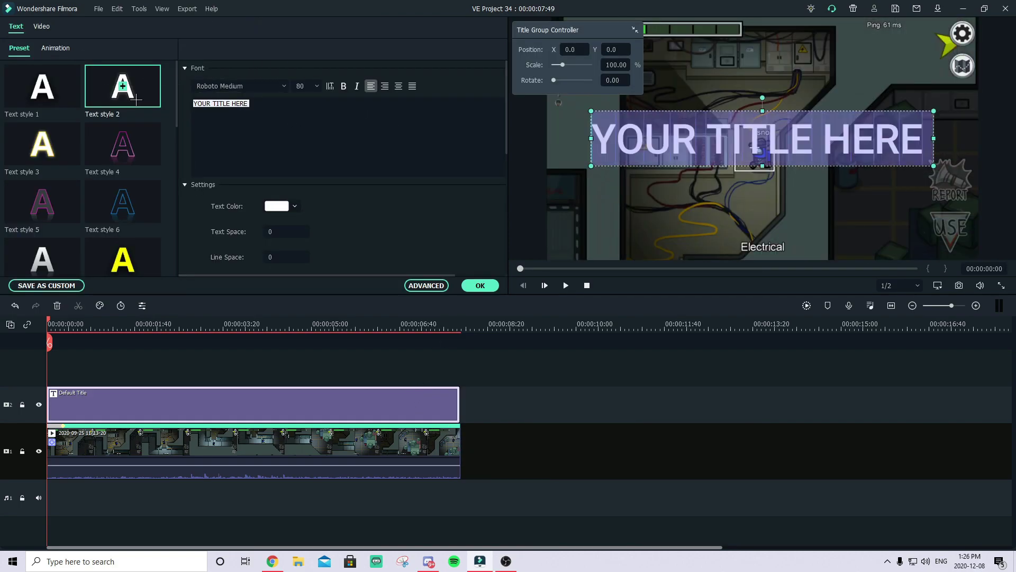
left_click_drag(253, 106, 189, 103)
key("BackSpace")
type("Blue")
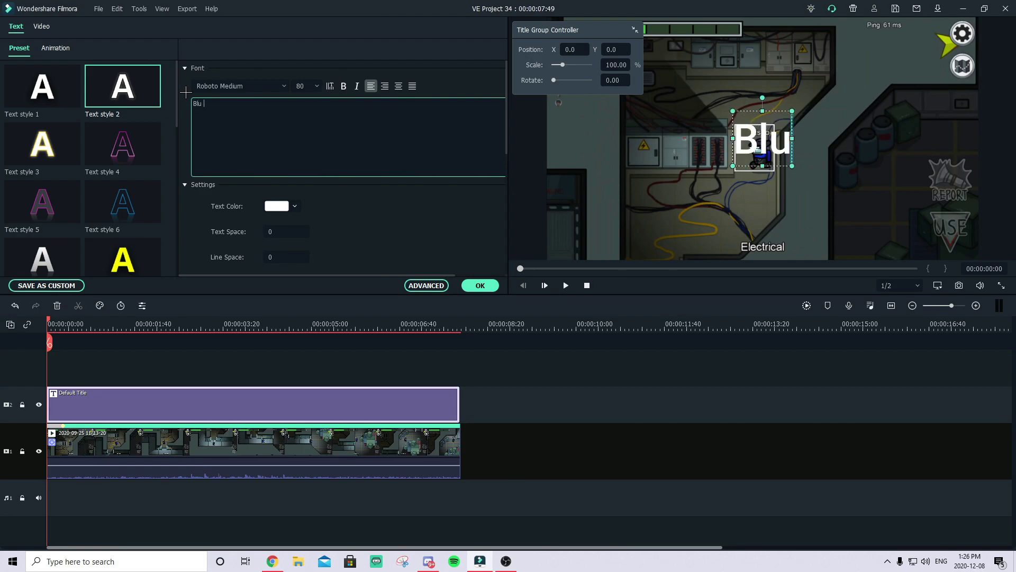
type(" Boy")
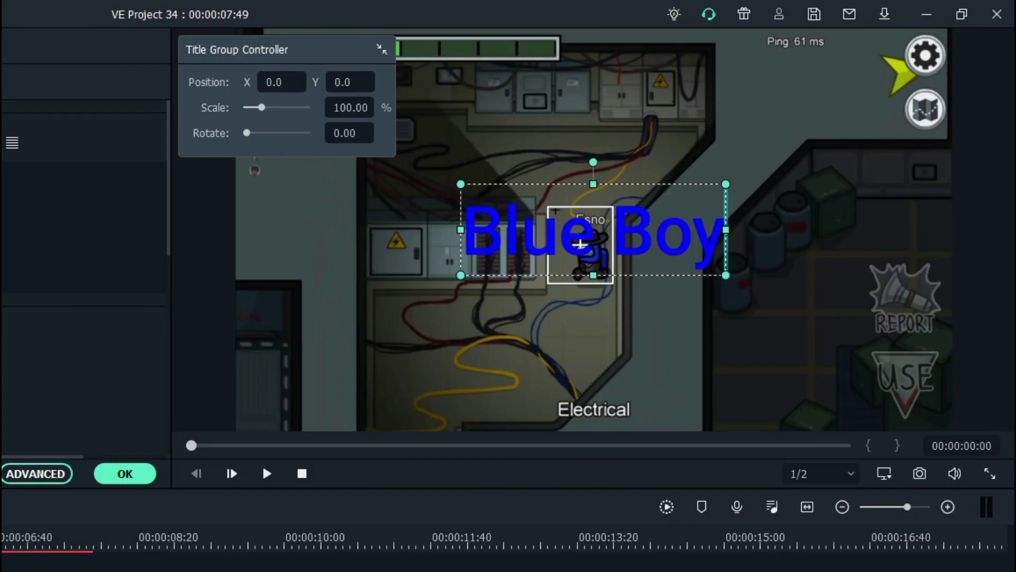
Shrink the "Blue Boy" title, place it just above the blue character, and apply the title edits.
left_click_drag(726, 184, 634, 166)
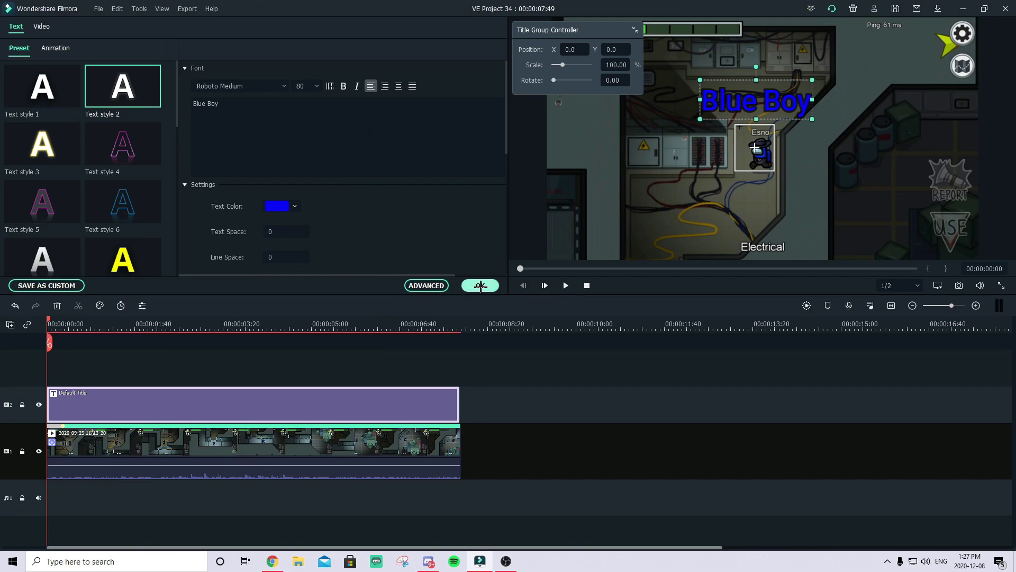
left_click(125, 473)
left_click(730, 426)
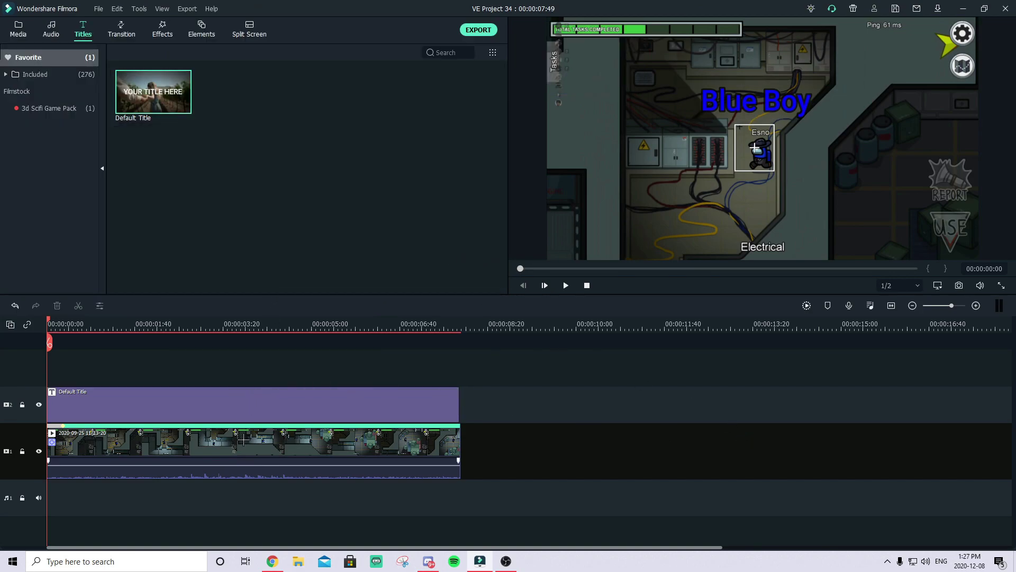
Attach the Default Title to the gameplay clip's motion tracking and play the result.
double_click(242, 442)
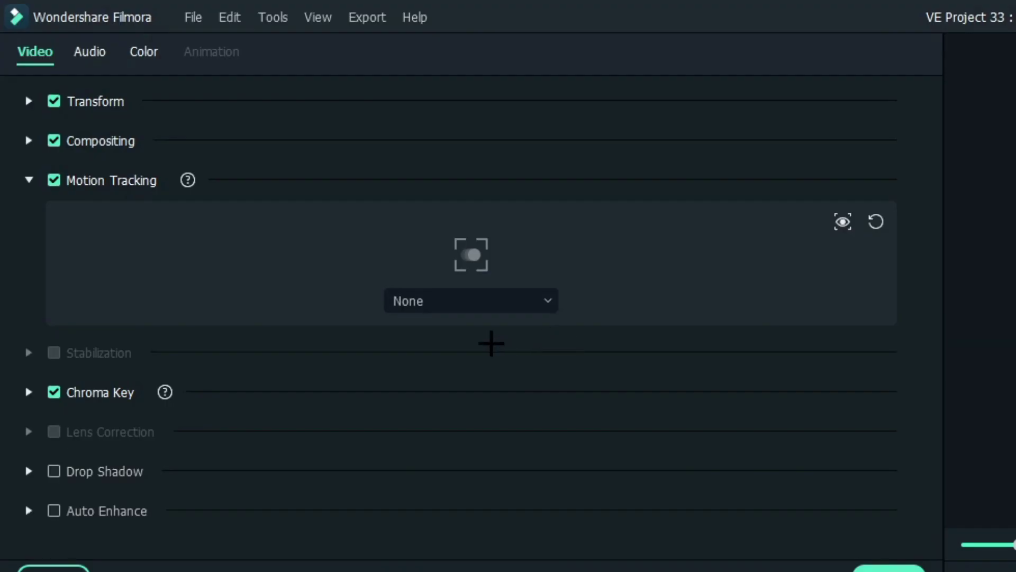
left_click(545, 300)
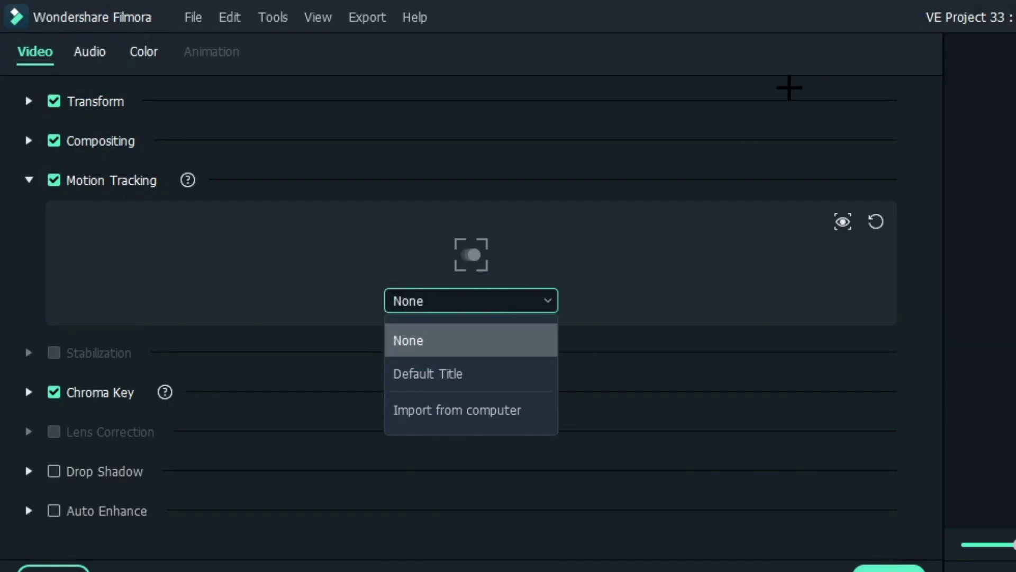
left_click(467, 373)
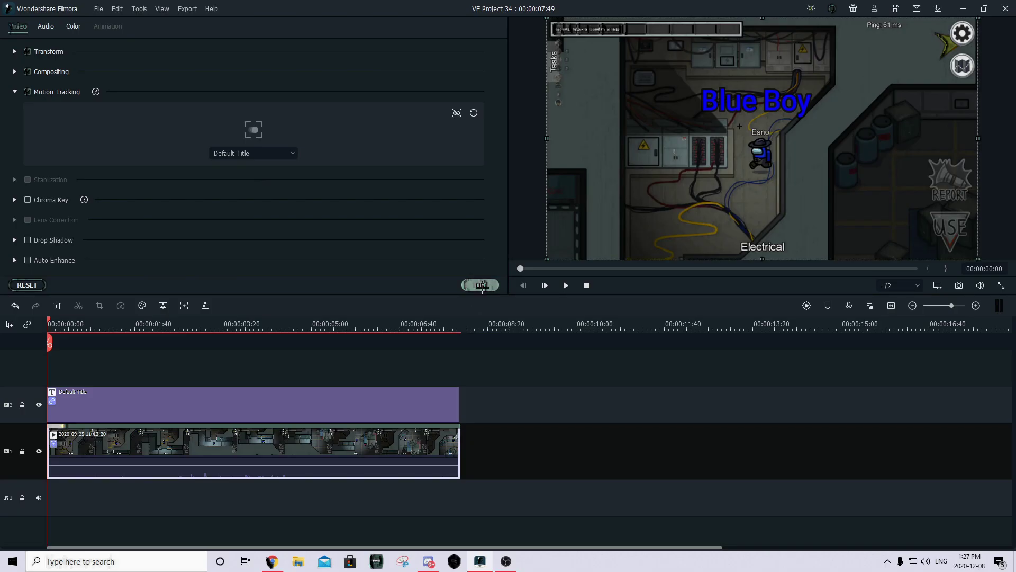
left_click(481, 285)
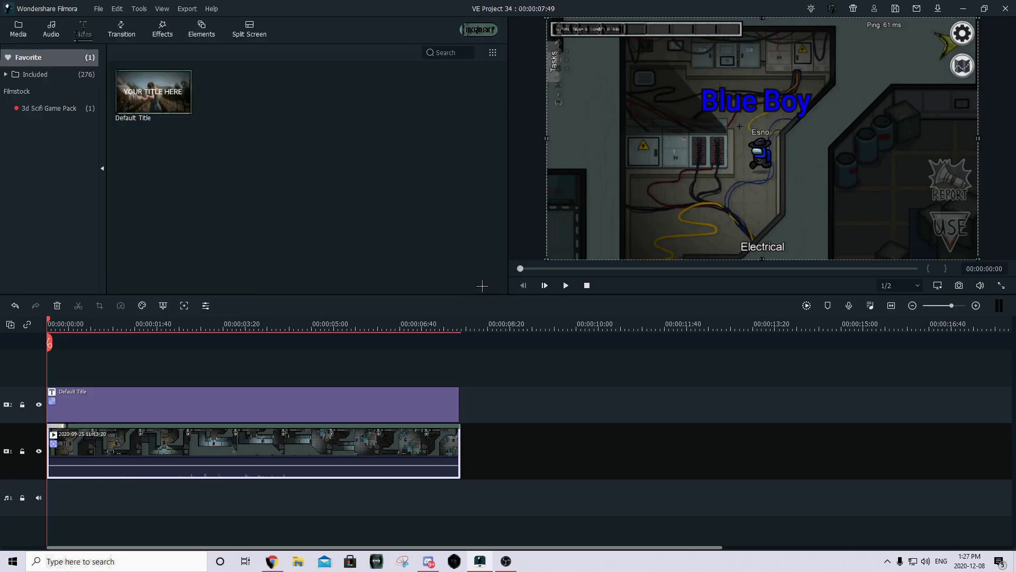
key("space")
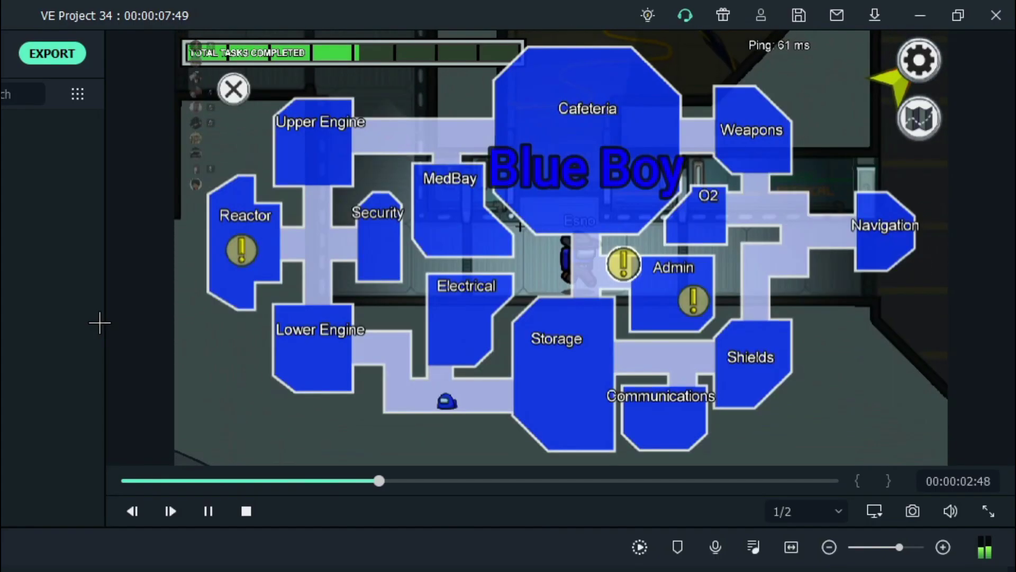
key("space")
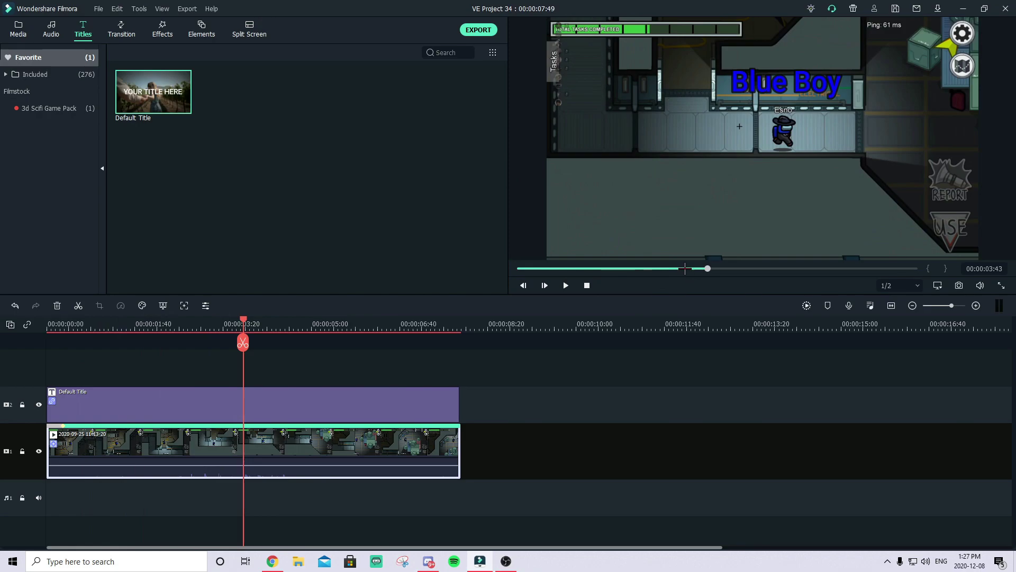
Move the "Blue Boy" title closer to the character's head at the clip's start and preview it.
left_click(246, 511)
left_click(379, 403)
left_click(748, 105)
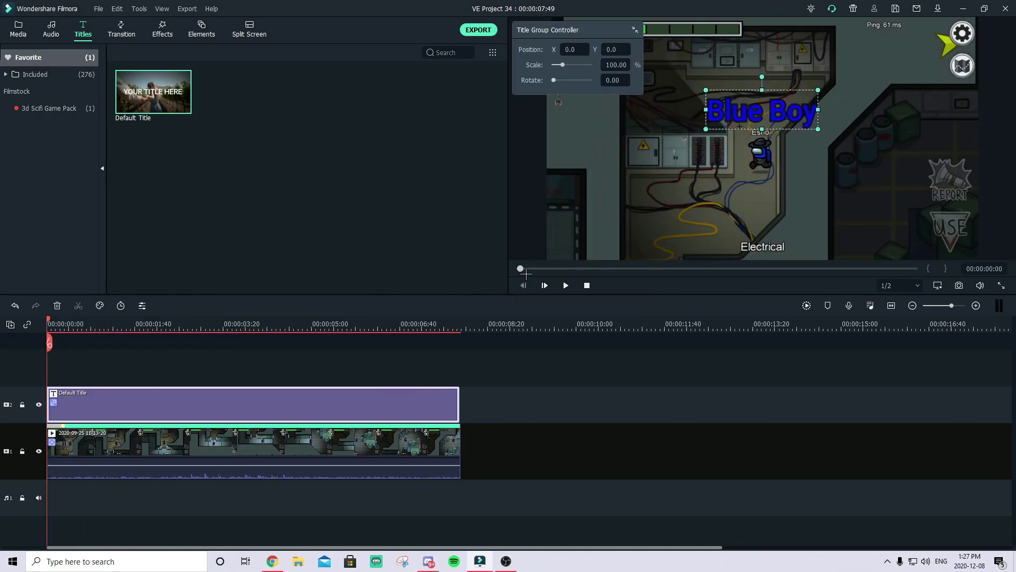
key("space")
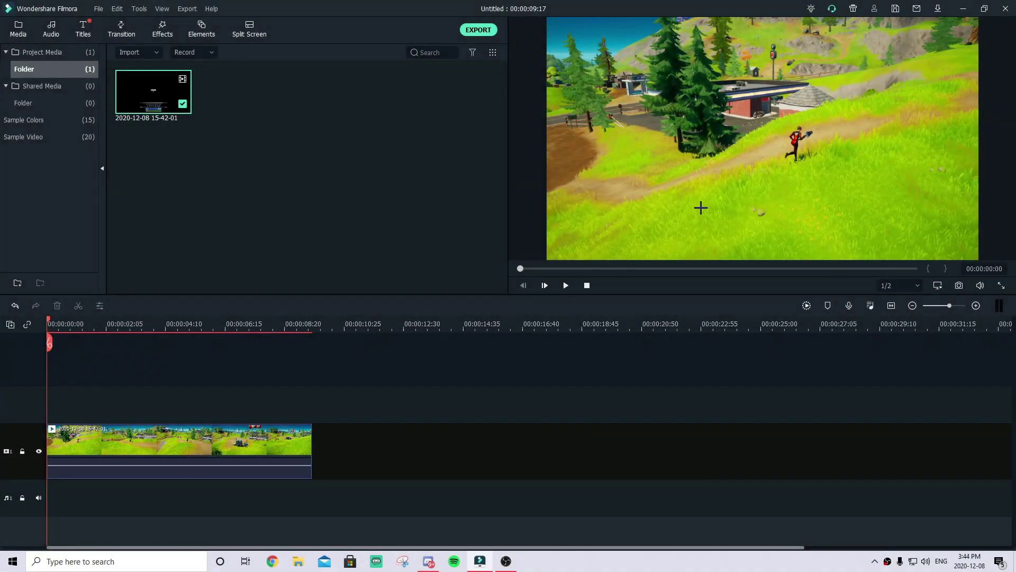
In the project with the running character, preview the clip and enable motion tracking on it.
left_click_drag(524, 268, 499, 285)
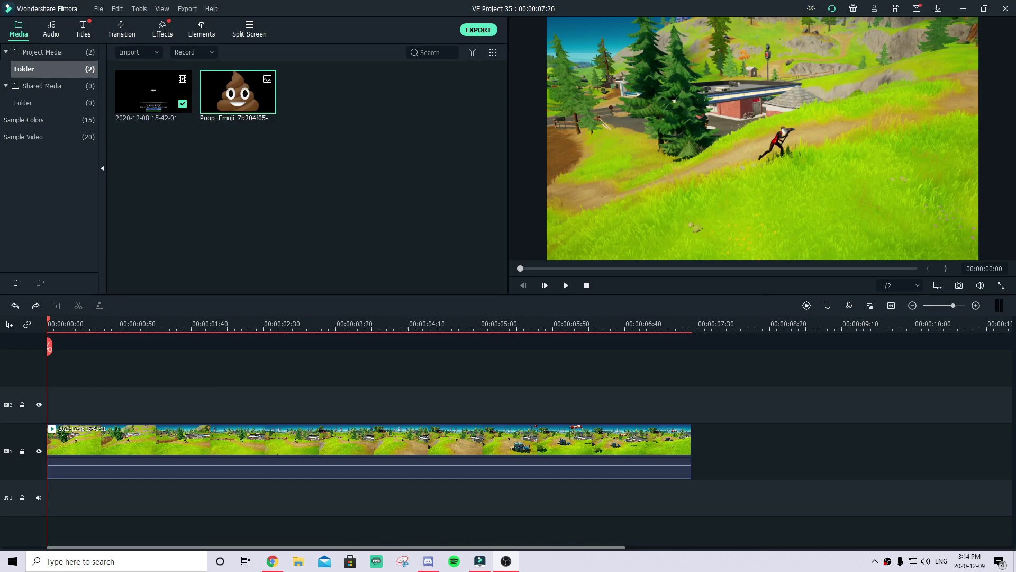
left_click_drag(521, 268, 391, 188)
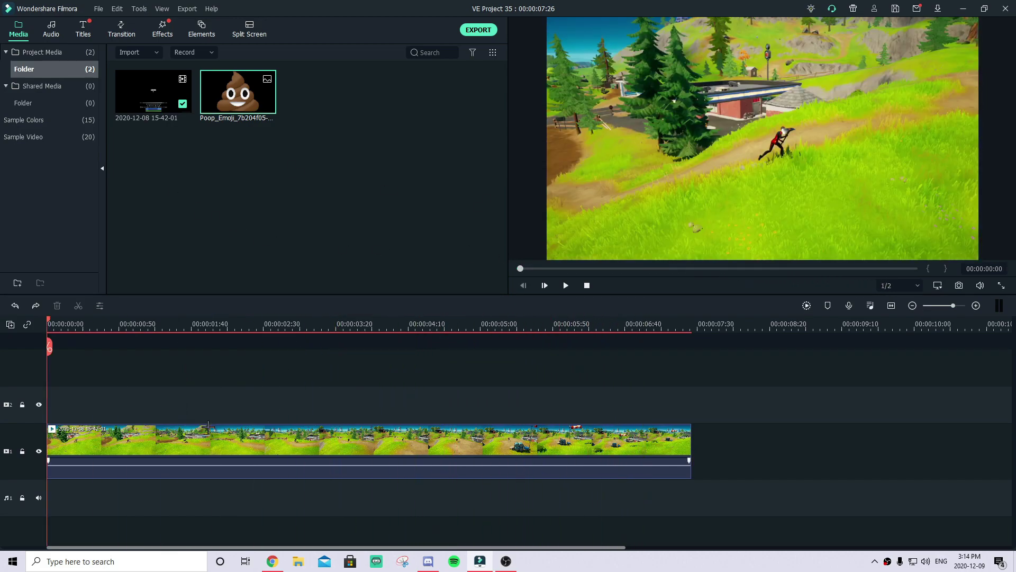
left_click(190, 435)
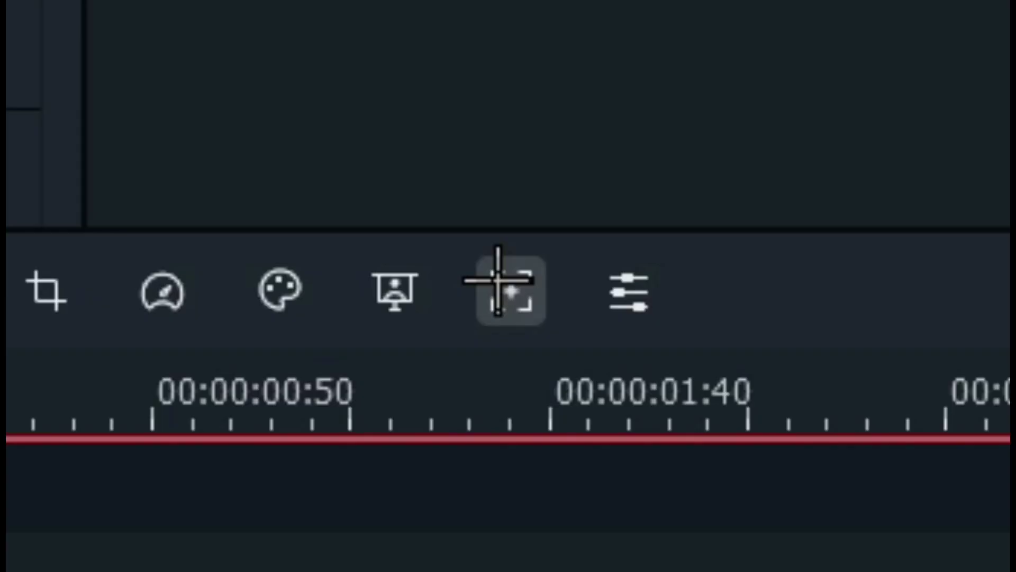
left_click(501, 290)
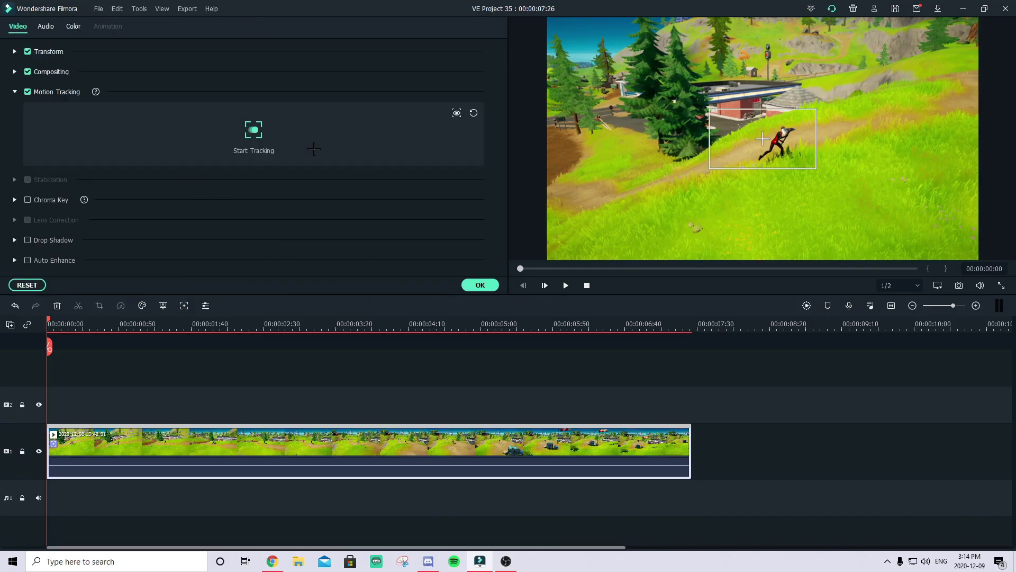
Fit the tracking frame closely around the running character, run the motion tracking, and apply it.
left_click_drag(769, 135, 820, 139)
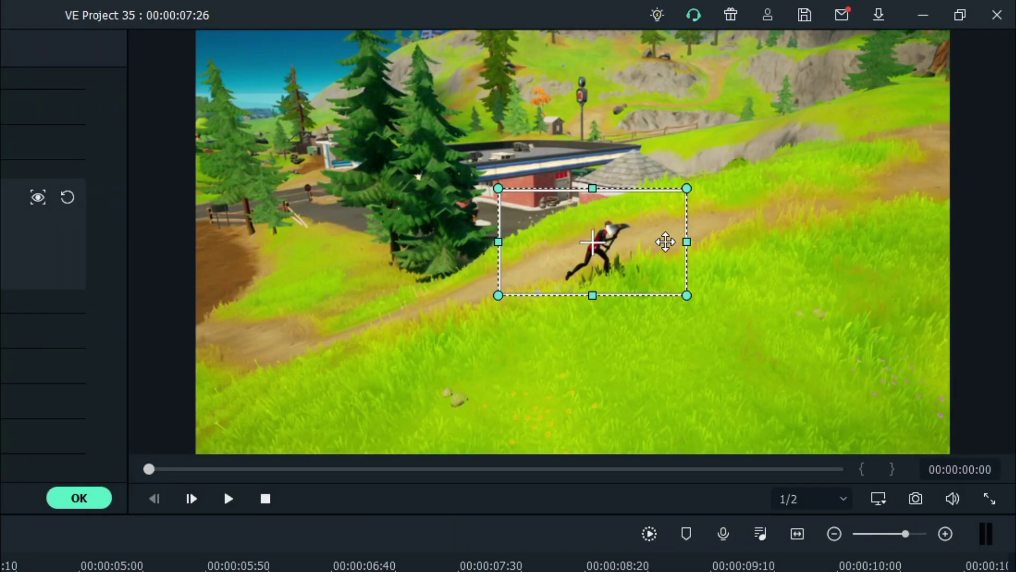
left_click_drag(672, 243, 580, 243)
left_click_drag(548, 192, 573, 212)
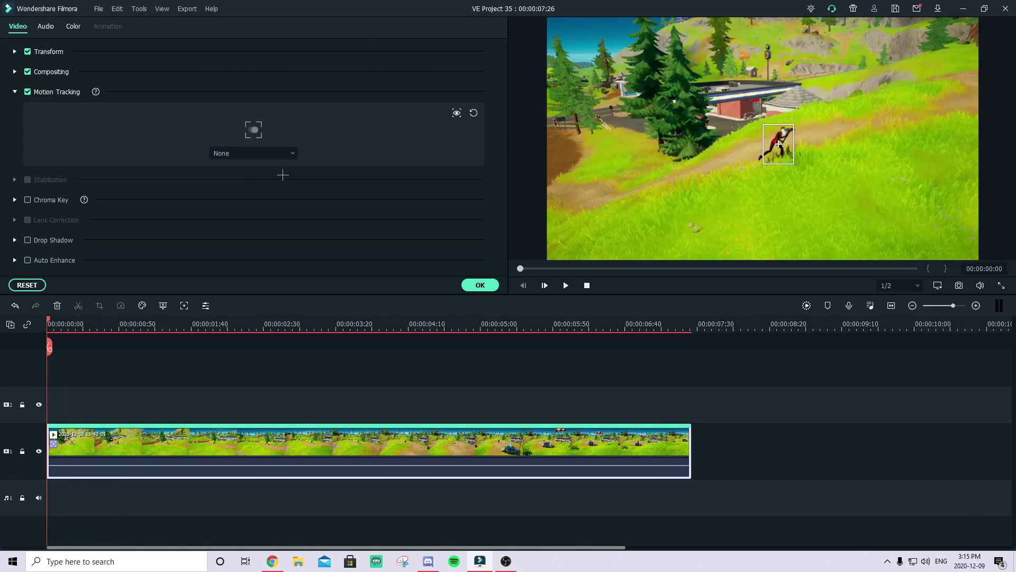
left_click(480, 284)
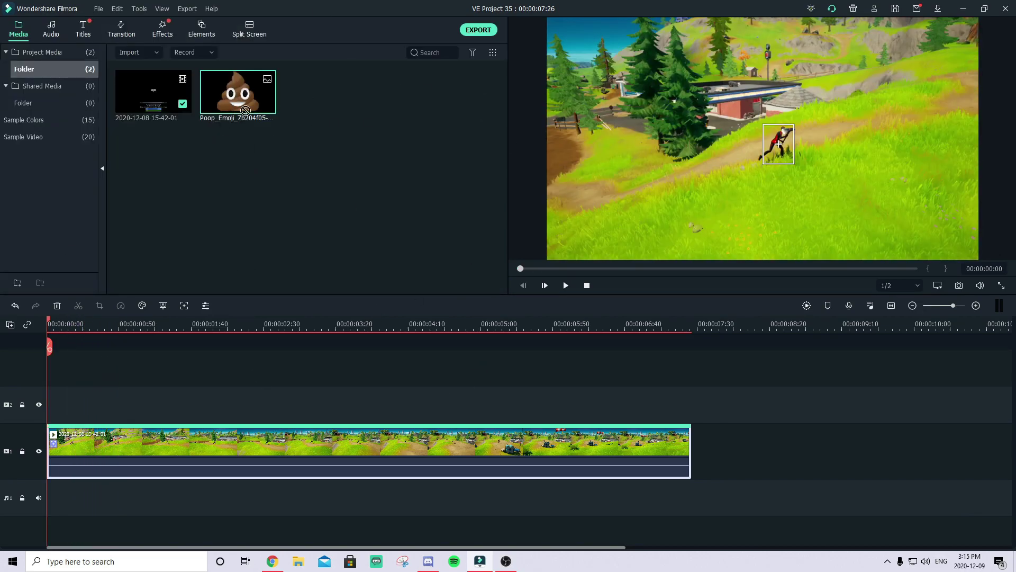
Place the poop emoji image on the track above the gameplay clip from its start and extend it to the clip's full length.
left_click_drag(245, 110, 53, 413)
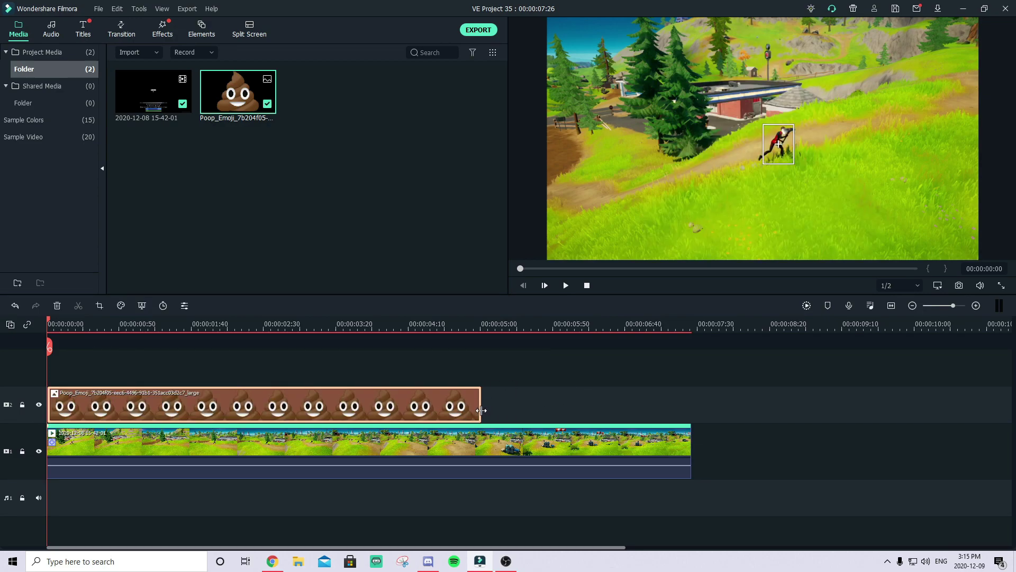
left_click_drag(485, 403, 691, 425)
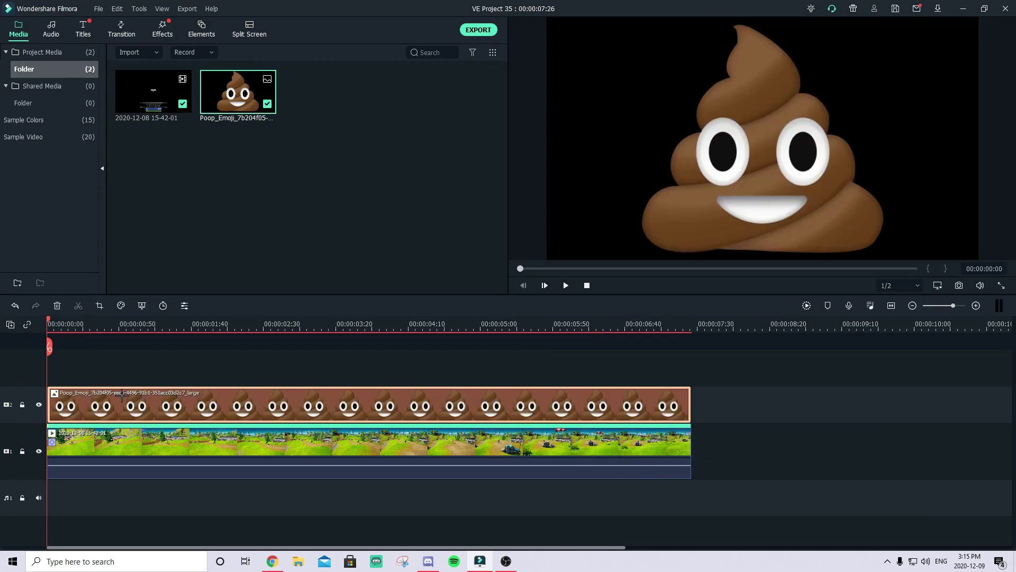
left_click(279, 415)
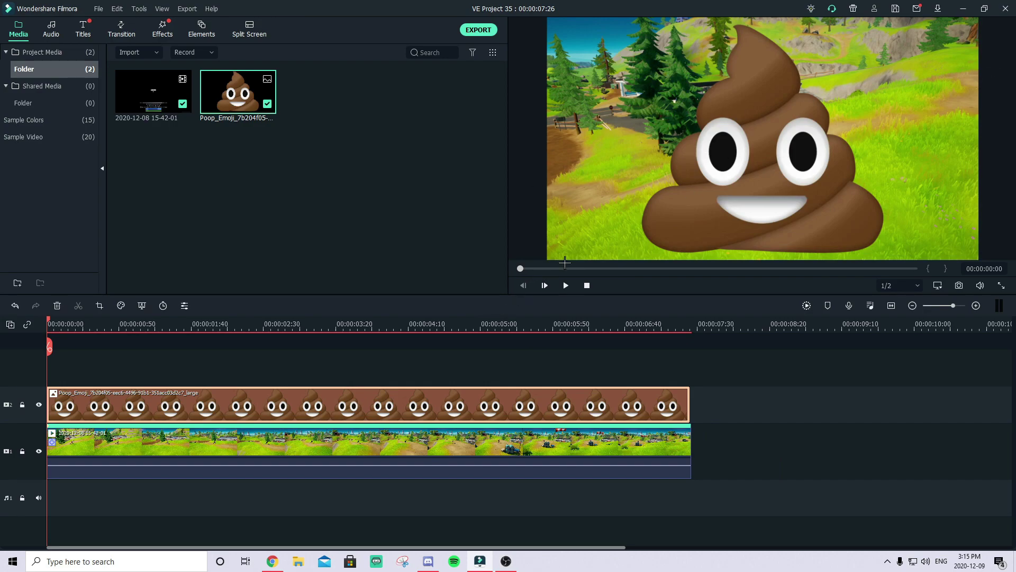
Shrink the emoji image in the preview and position it just above the running character's head.
left_click_drag(883, 20, 681, 220)
left_click_drag(675, 225, 795, 92)
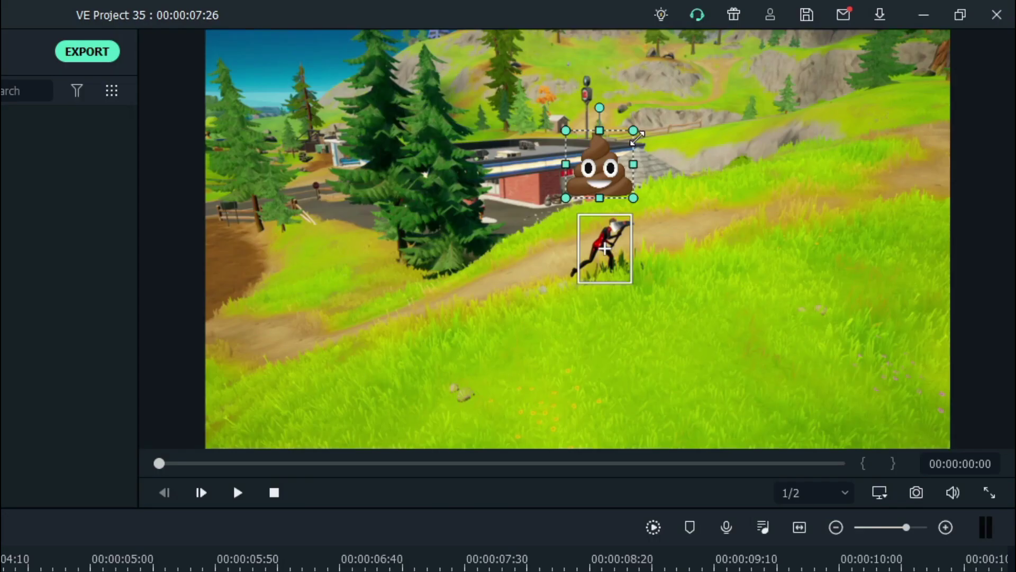
left_click_drag(644, 144, 602, 173)
left_click(558, 355)
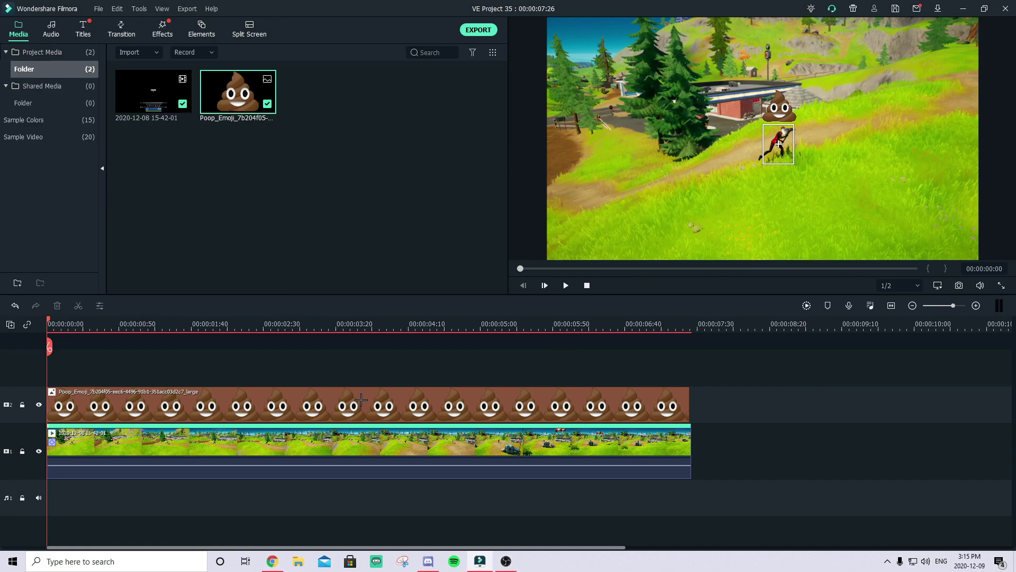
Attach the poop emoji image to the gameplay clip's motion tracking, close the clip's settings, and play the result.
left_click(143, 440)
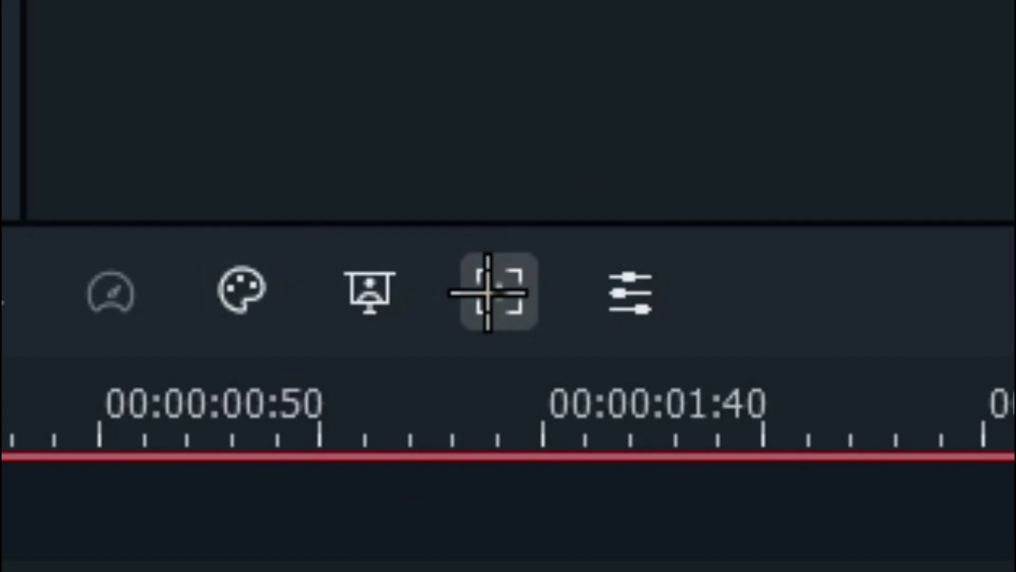
left_click(488, 292)
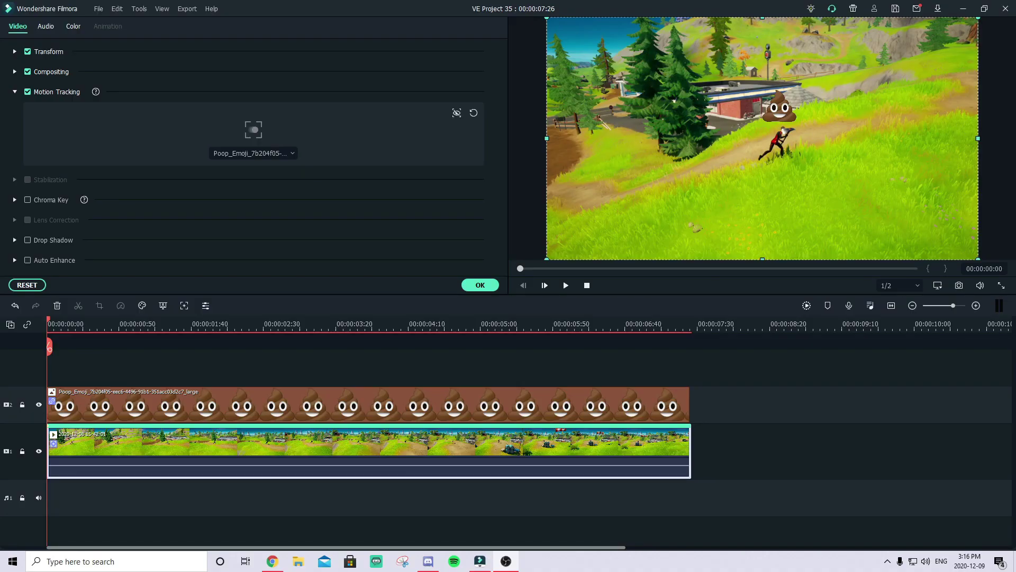
left_click(904, 537)
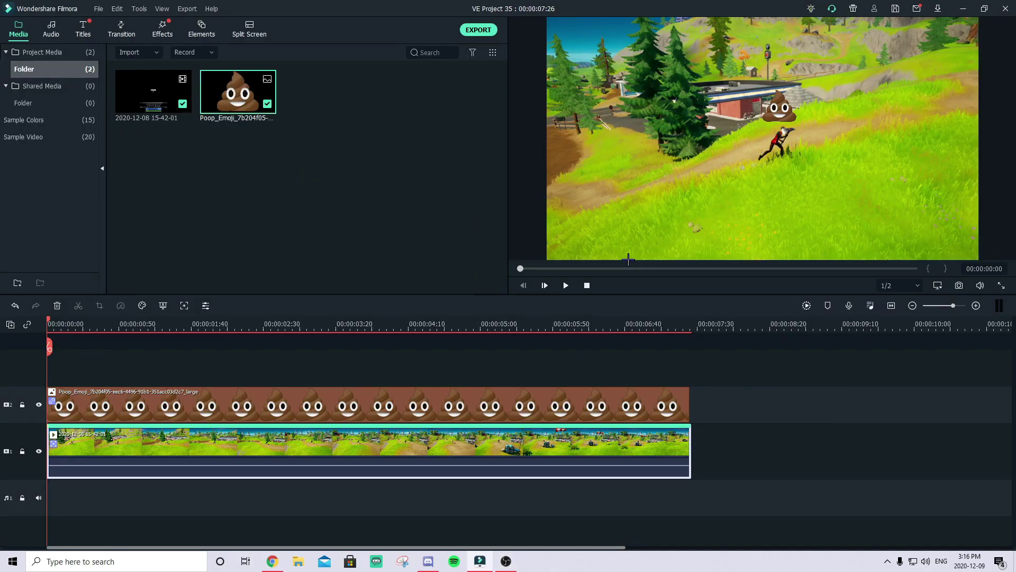
key("space")
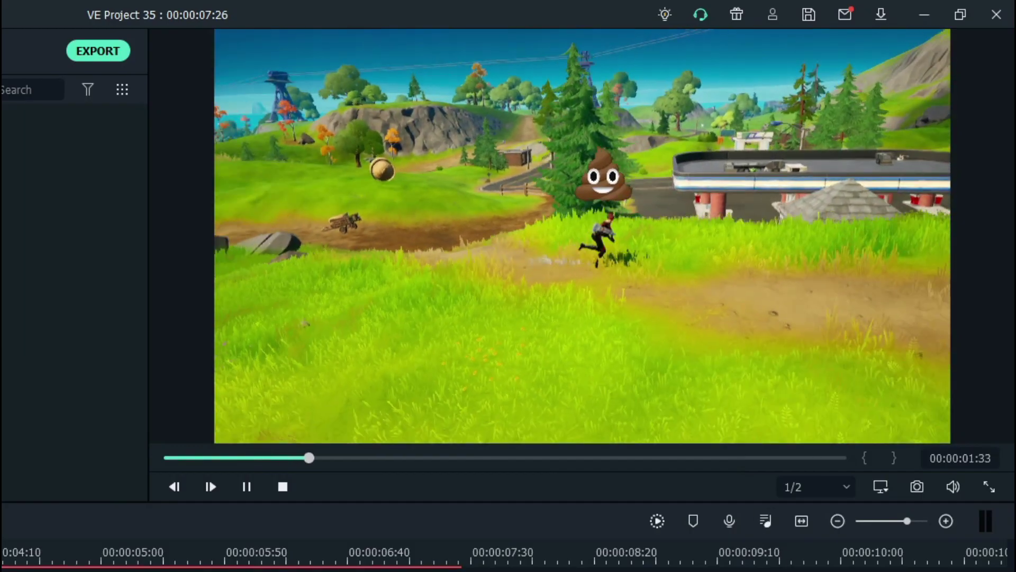